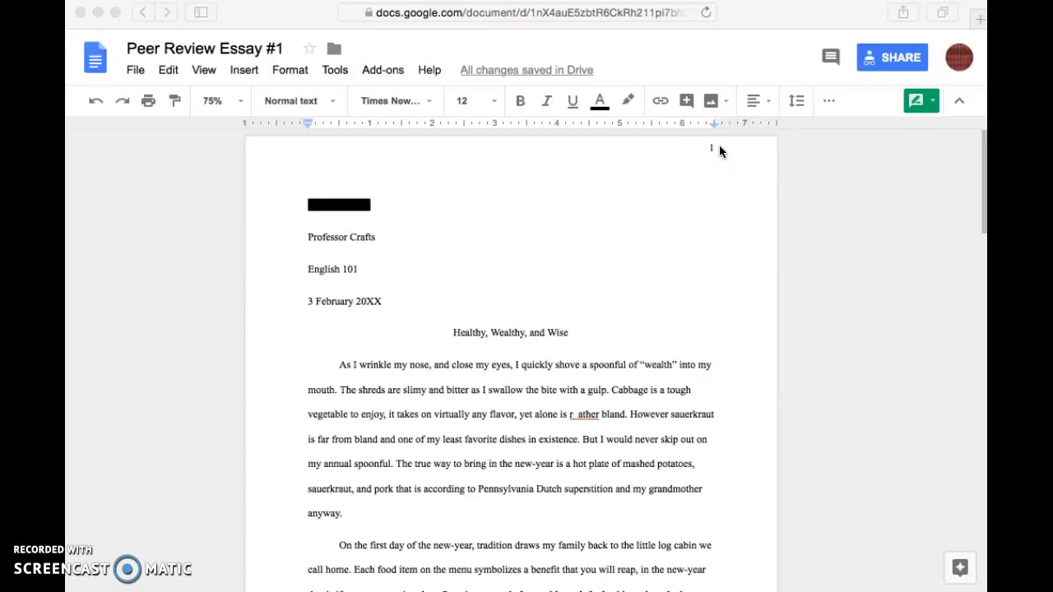
- Add the comment "Insert last name before page number" to the page number in the first page's header
left_click(717, 147)
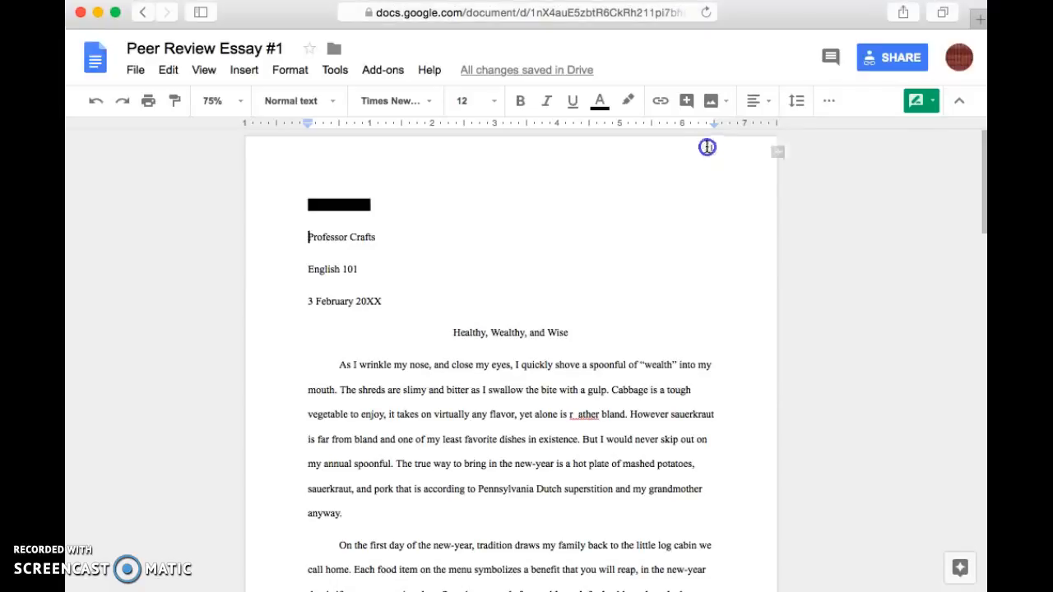
left_click(713, 147)
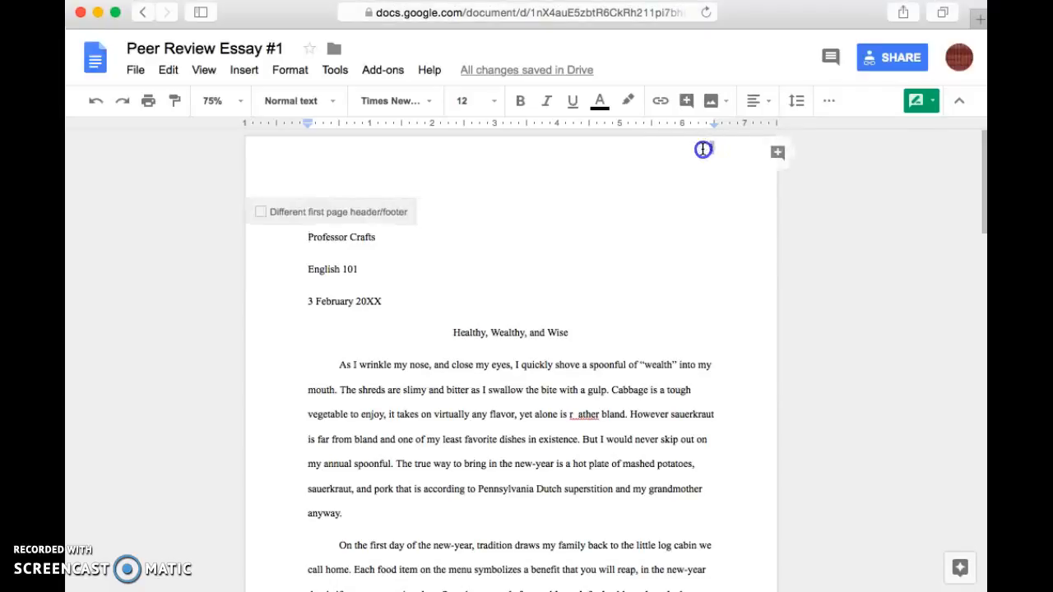
left_click(243, 70)
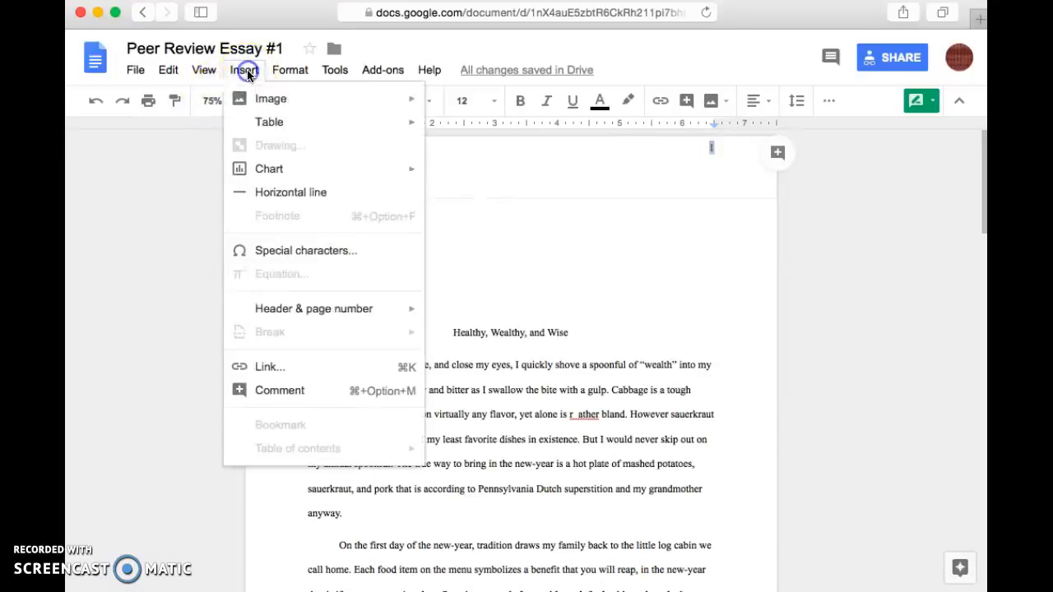
left_click(274, 390)
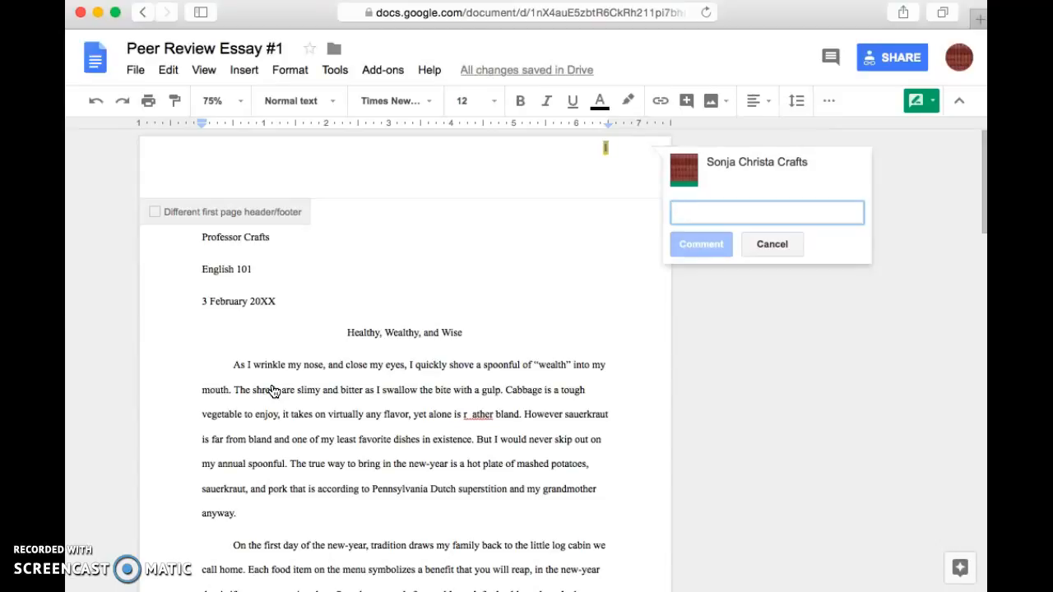
type("Insert last ")
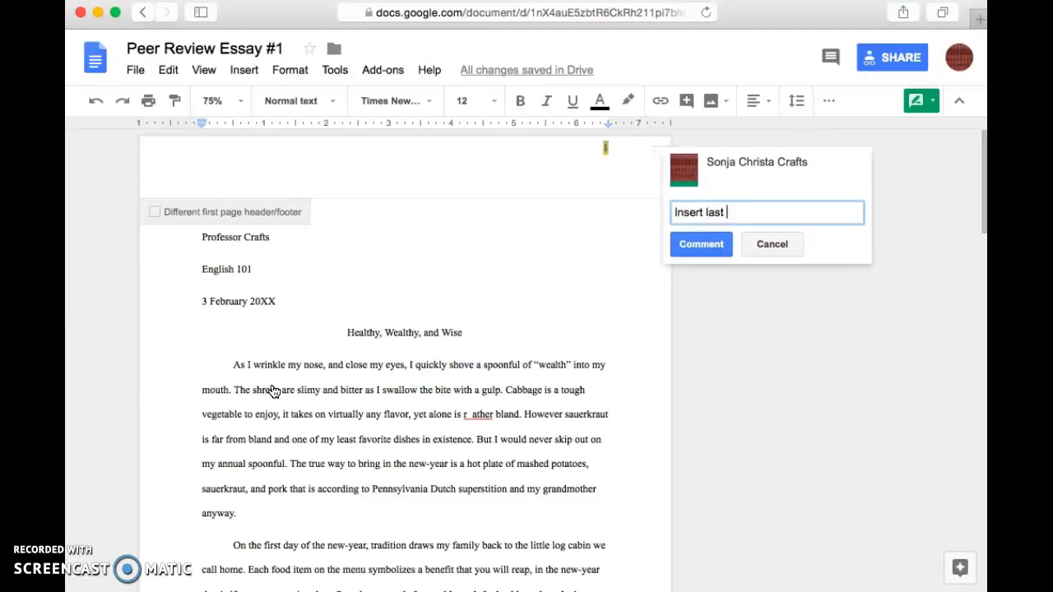
type("name before page number")
left_click(281, 422)
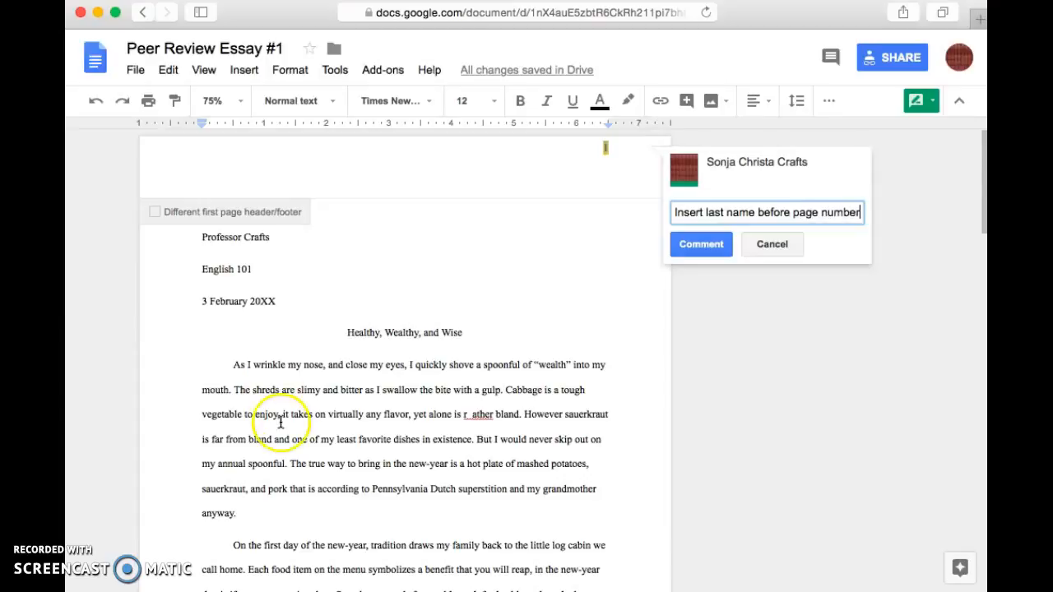
left_click(700, 244)
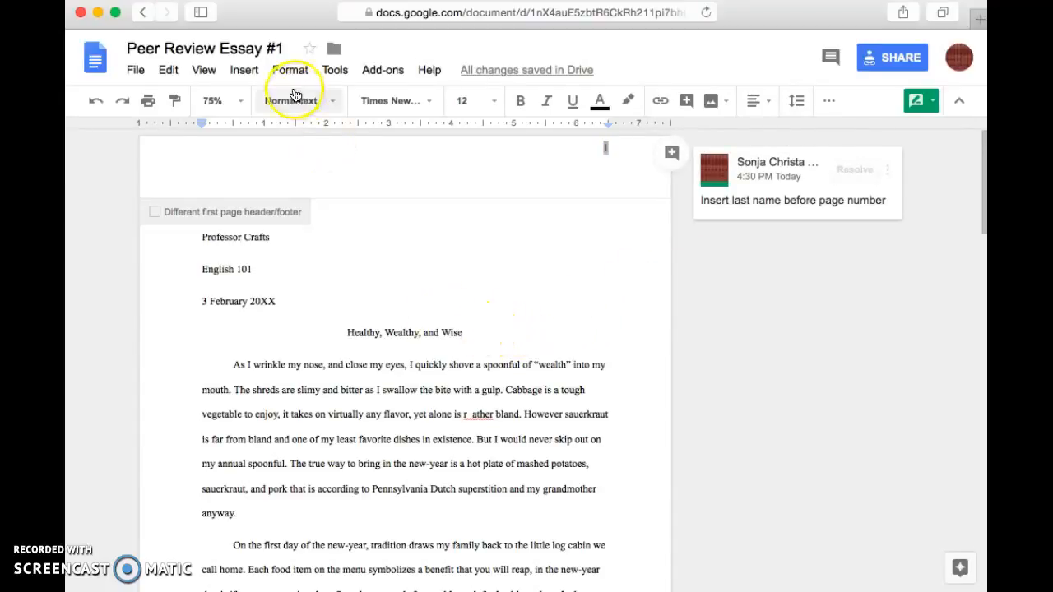
left_click(239, 70)
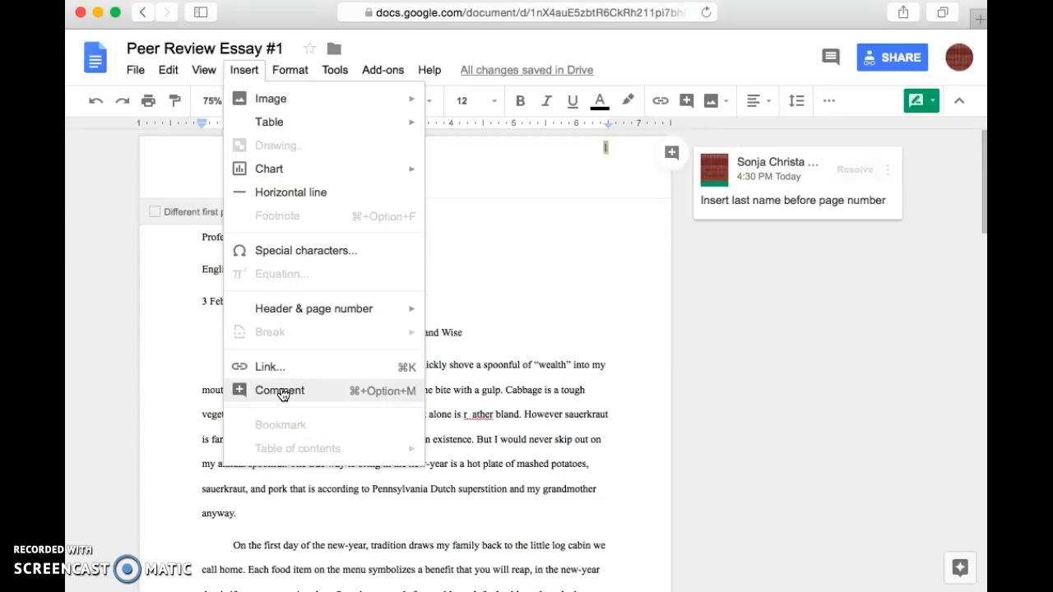
left_click(529, 404)
left_click(560, 435)
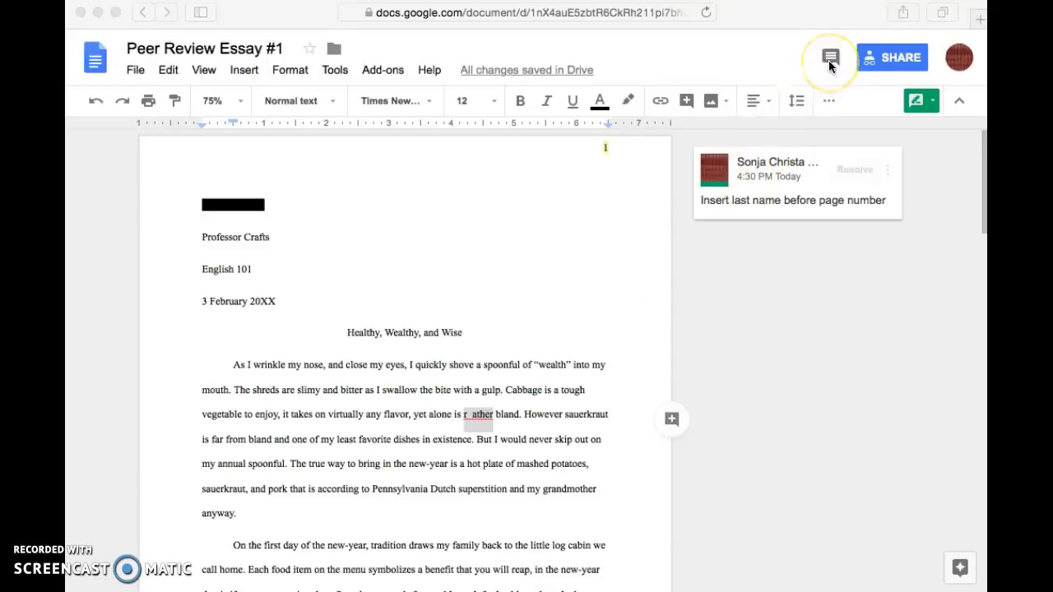
- Add the comment "typo" to the misspelled "r ather" in the first paragraph
left_click(494, 419)
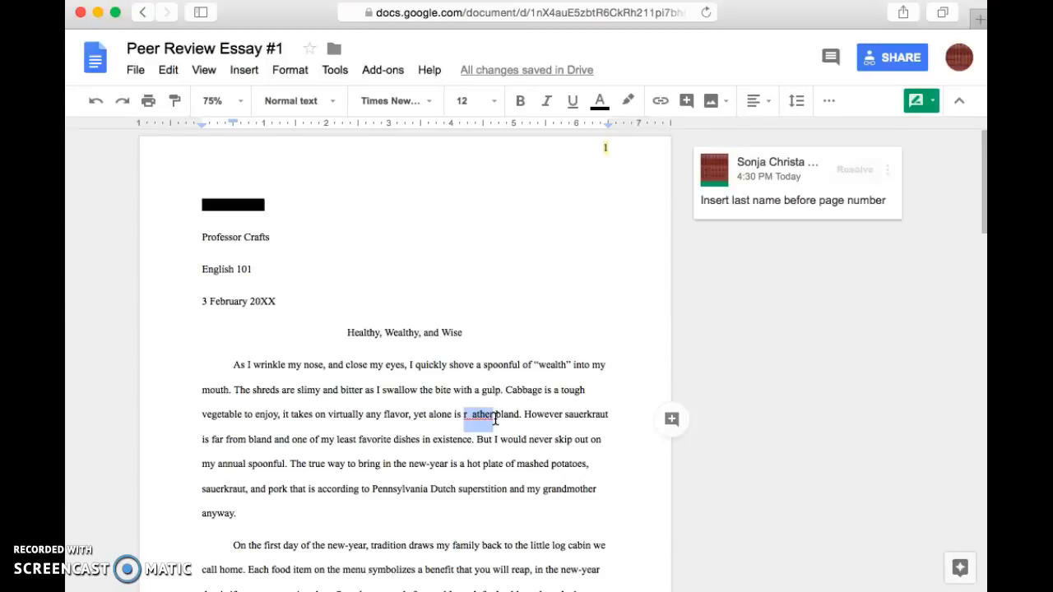
left_click(831, 57)
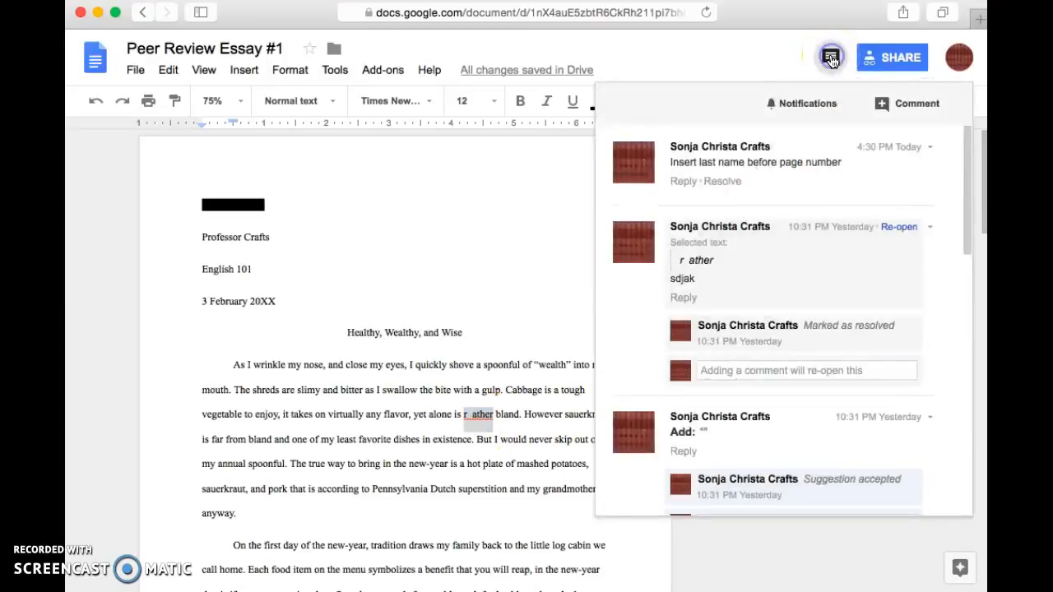
left_click(905, 105)
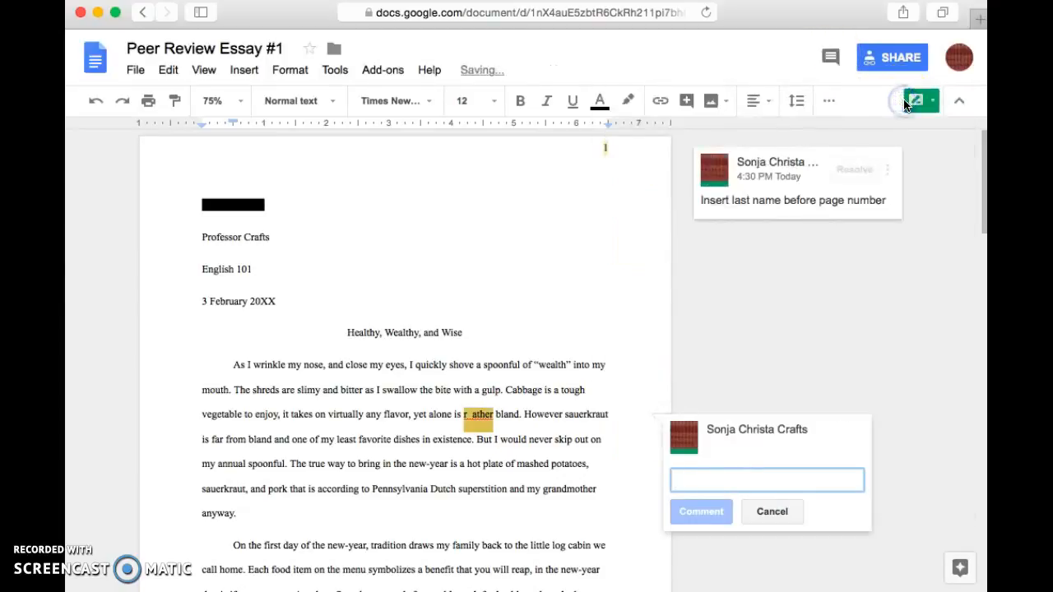
left_click(693, 481)
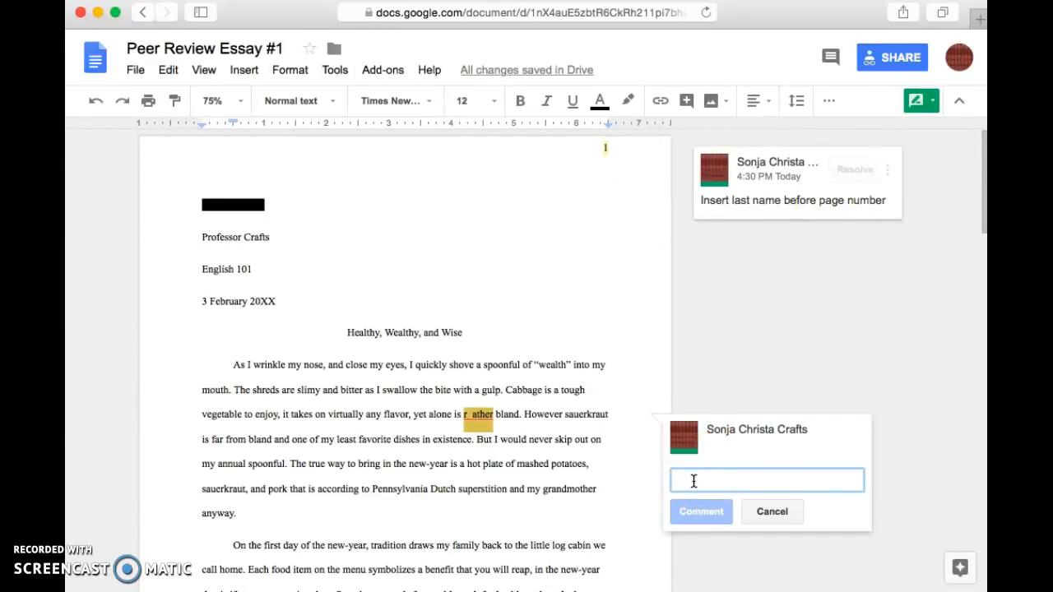
type("typo")
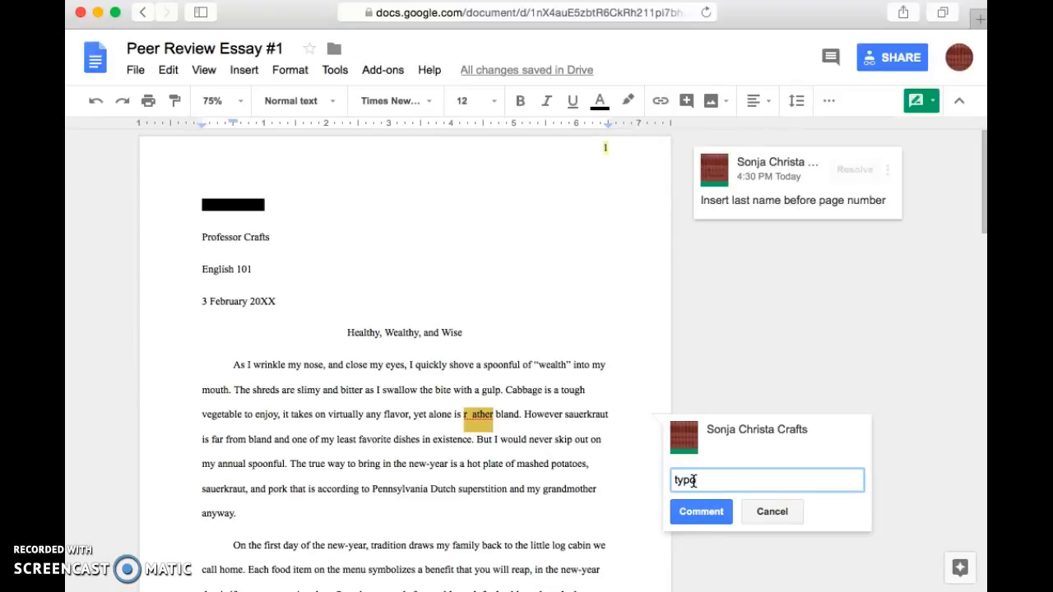
left_click(691, 513)
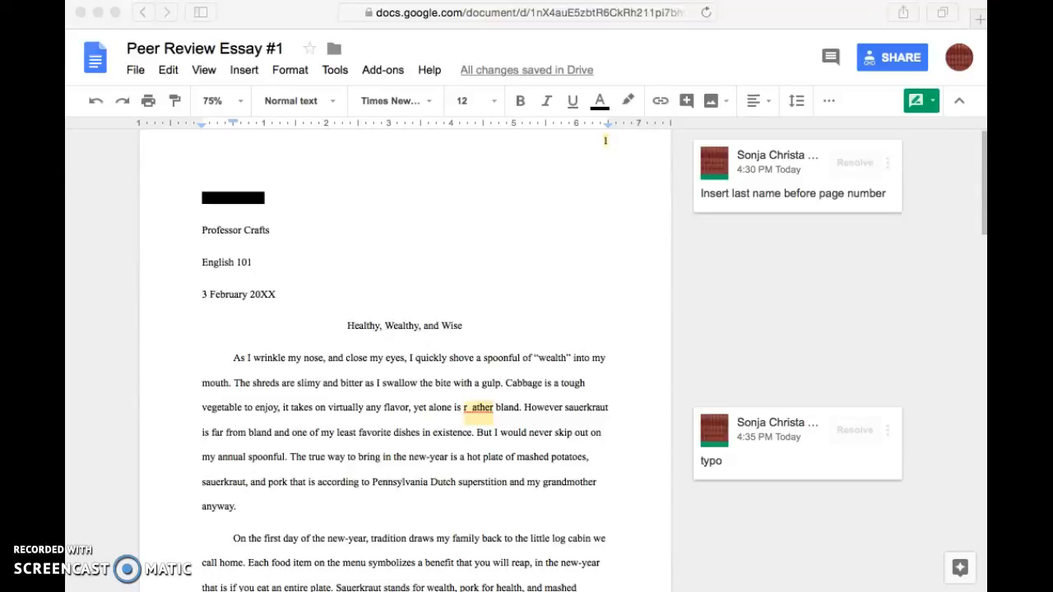
- Comment on the essay's opening sentence with "Omit first or both commas -- grammatical issue"
left_click(228, 382)
left_click_drag(228, 383, 233, 358)
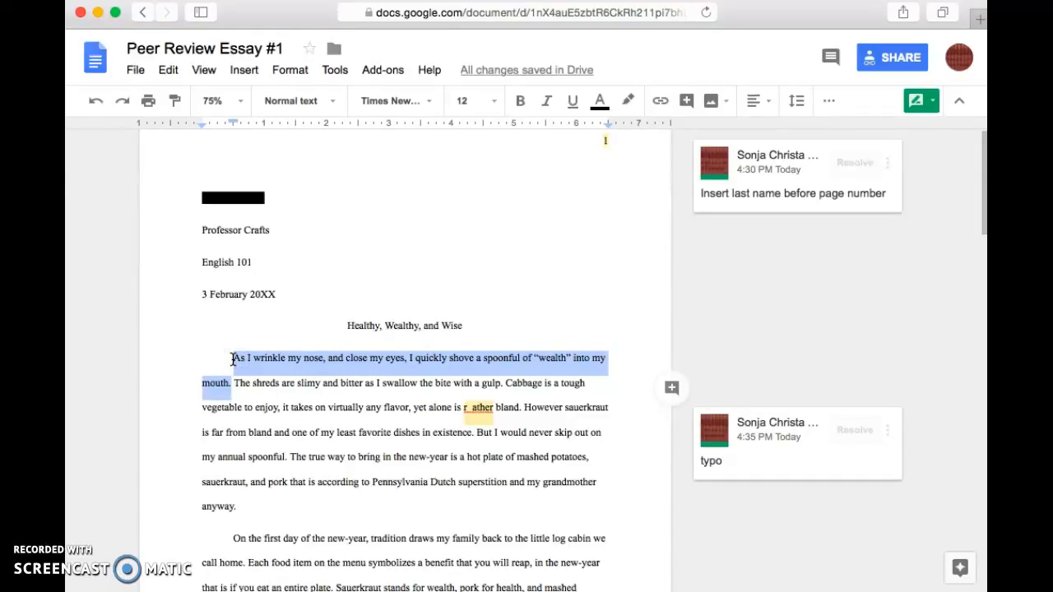
left_click(244, 70)
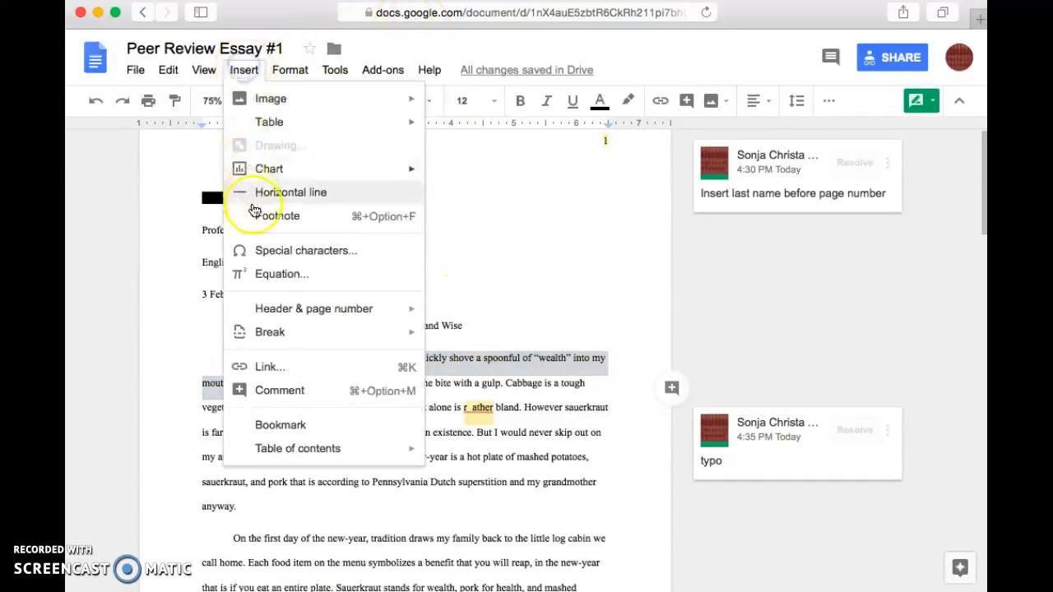
left_click(279, 391)
left_click(716, 422)
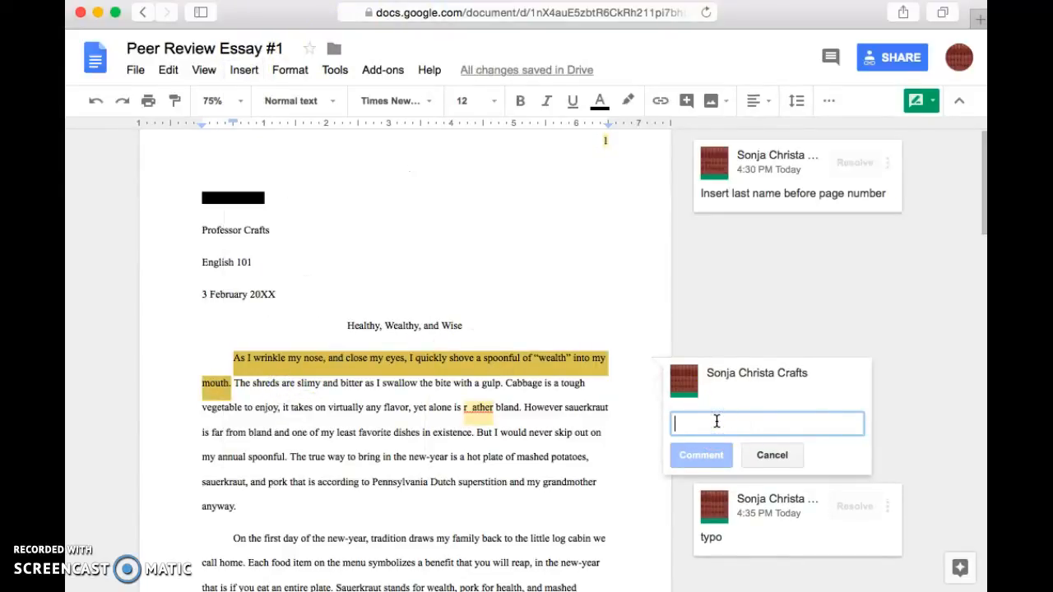
type("Omit")
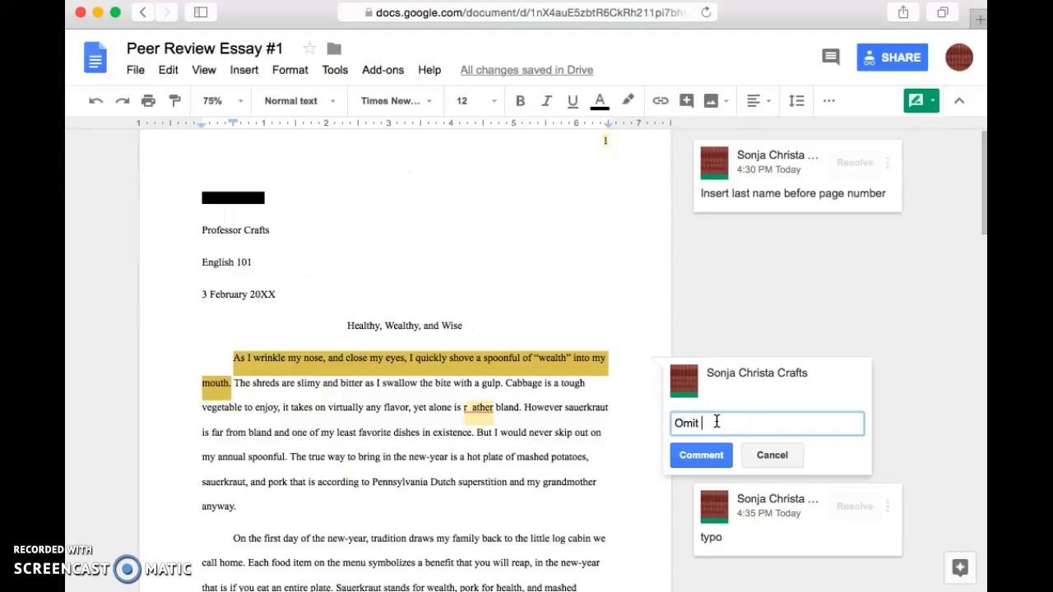
type(" first or both comma")
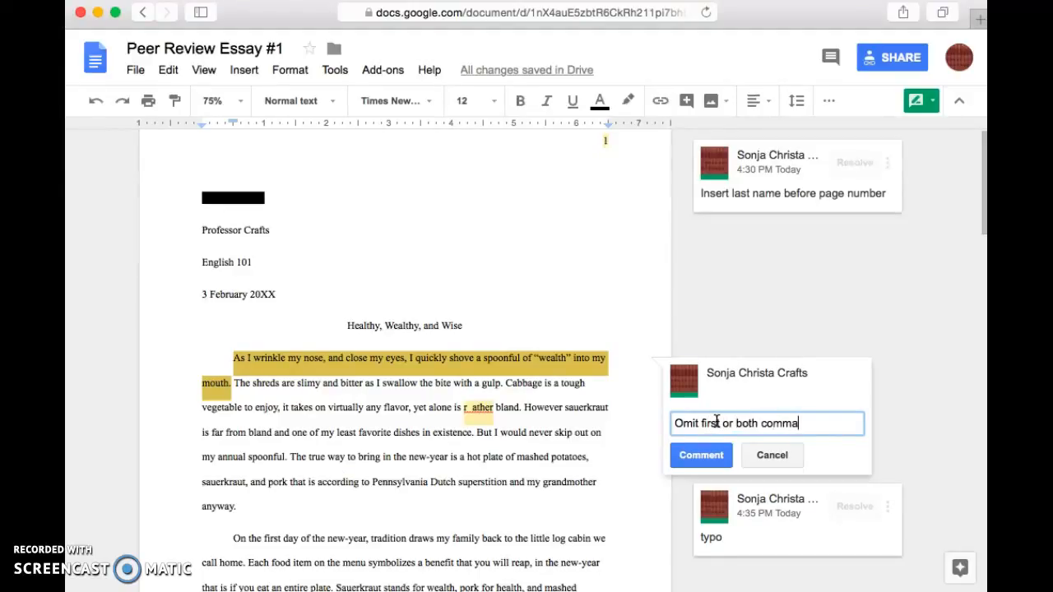
type("s -- grammatical issue")
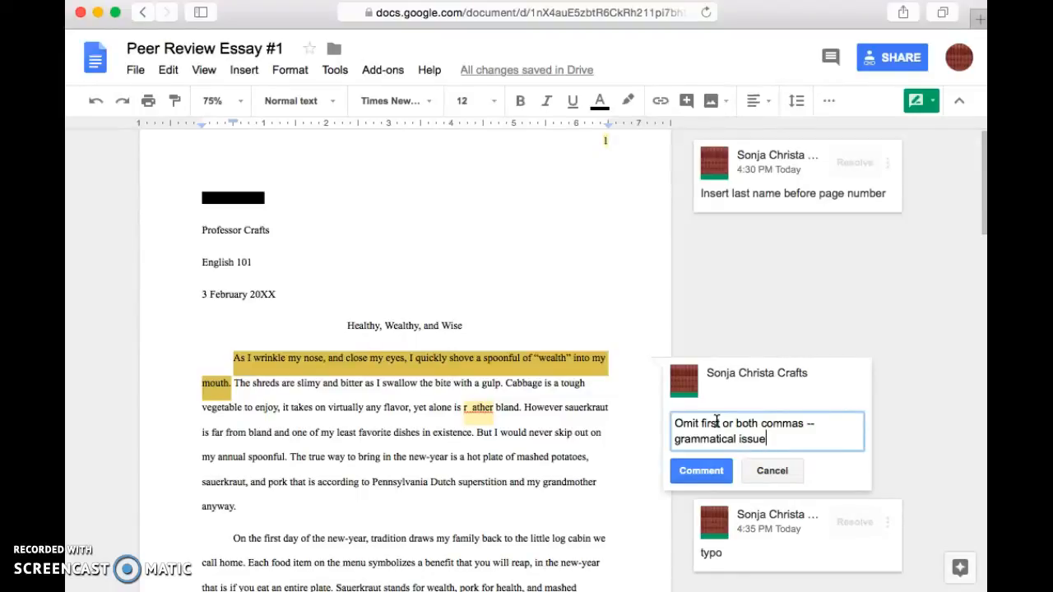
left_click(700, 469)
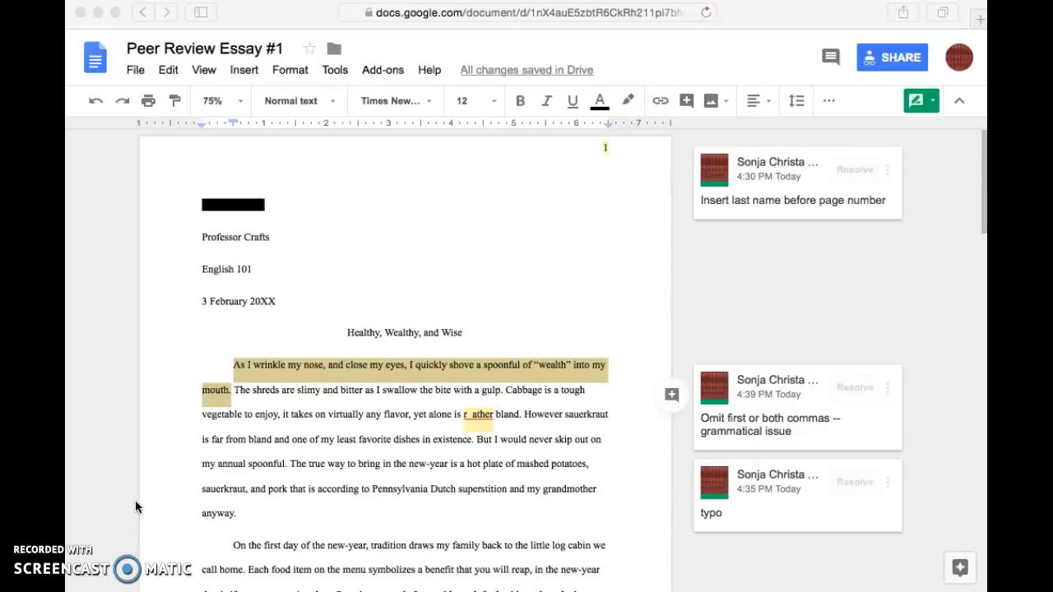
- Comment "I love how you discuss the symbolism of the food here!" on "Each food item on the menu symbolizes a benefit that you will reap"
scroll(252, 486, "down", 2)
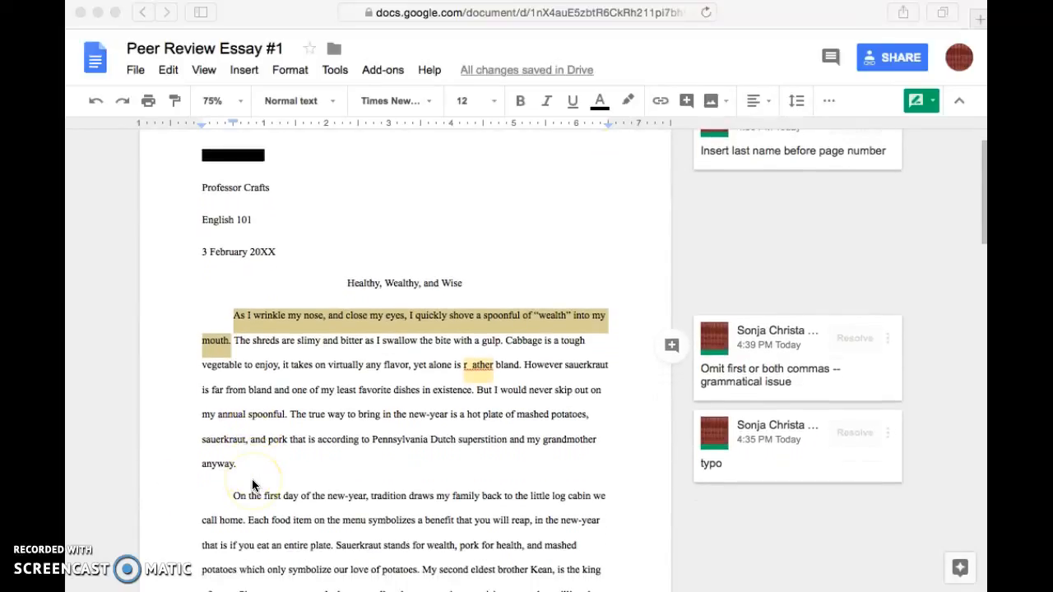
scroll(252, 485, "down", 3)
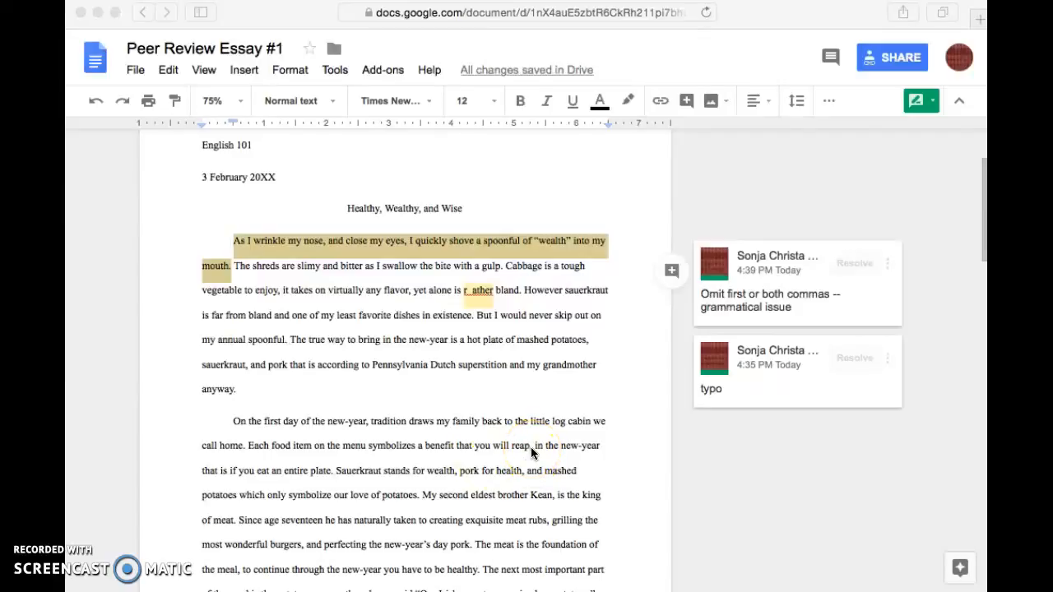
left_click_drag(528, 444, 248, 442)
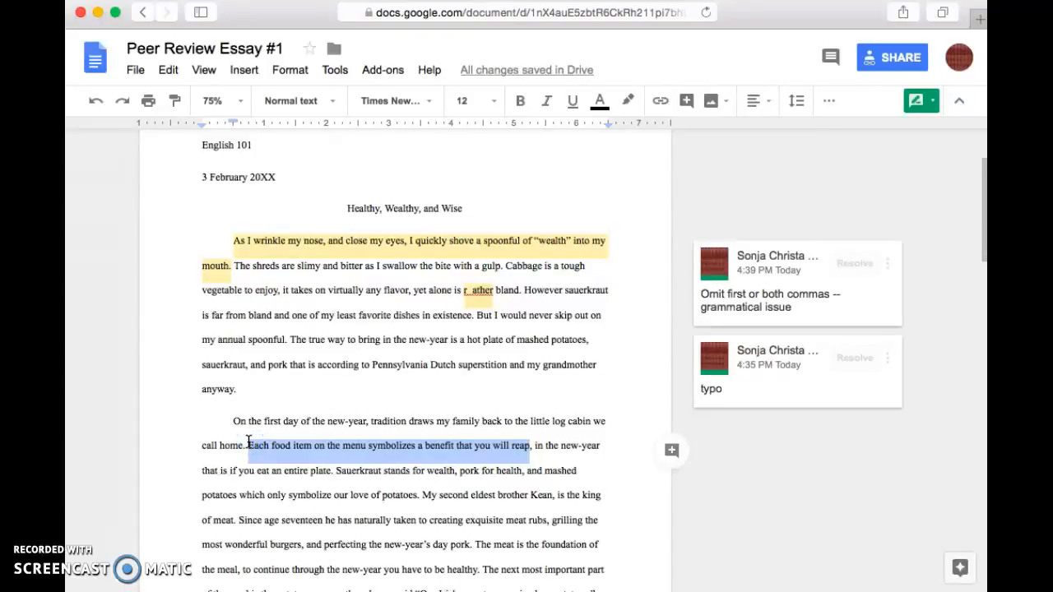
key("super+alt+m")
left_click(727, 507)
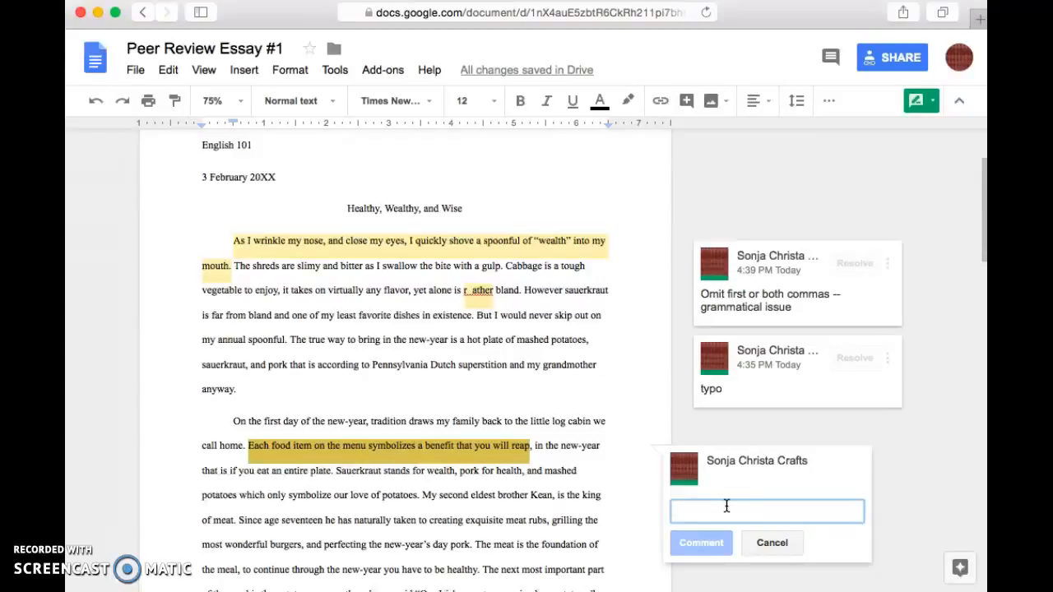
type("I love how")
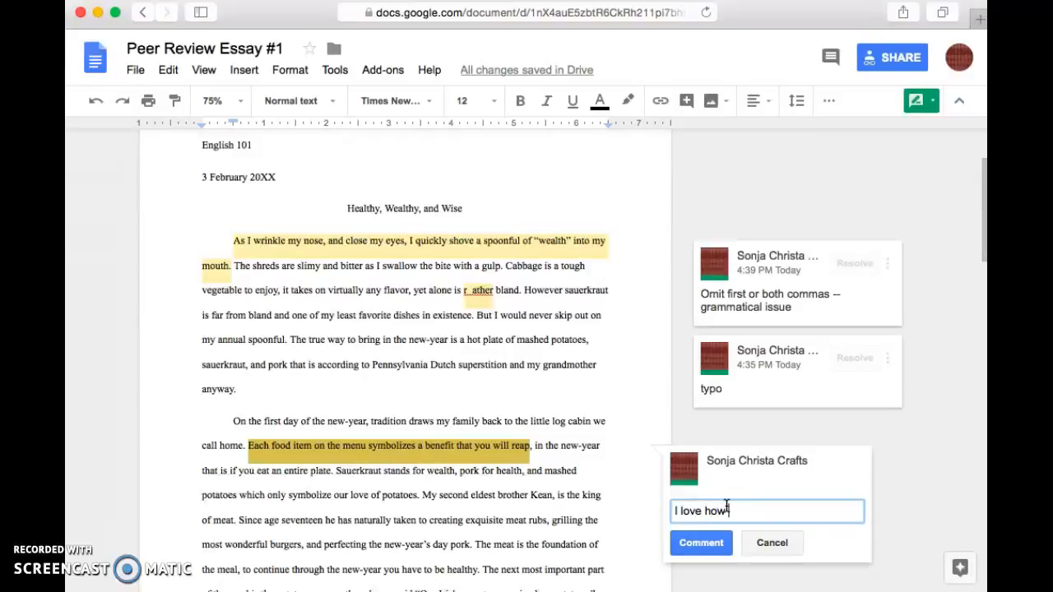
type(" you discuss the ")
type("suym")
key("BackSpace")
key("BackSpace")
key("BackSpace")
type("ymbolism")
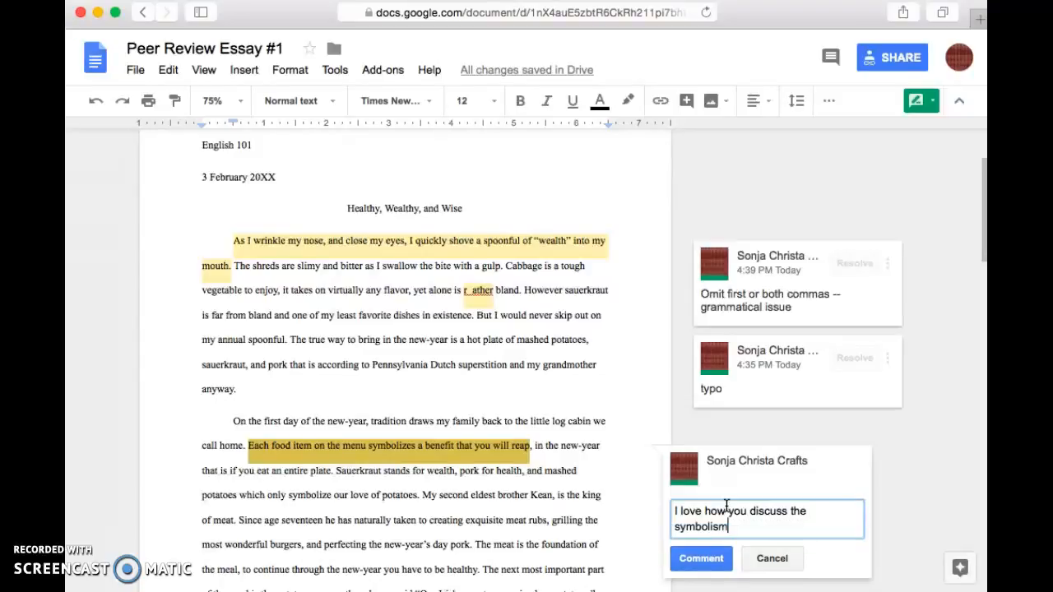
type(" of the food here!")
left_click(703, 559)
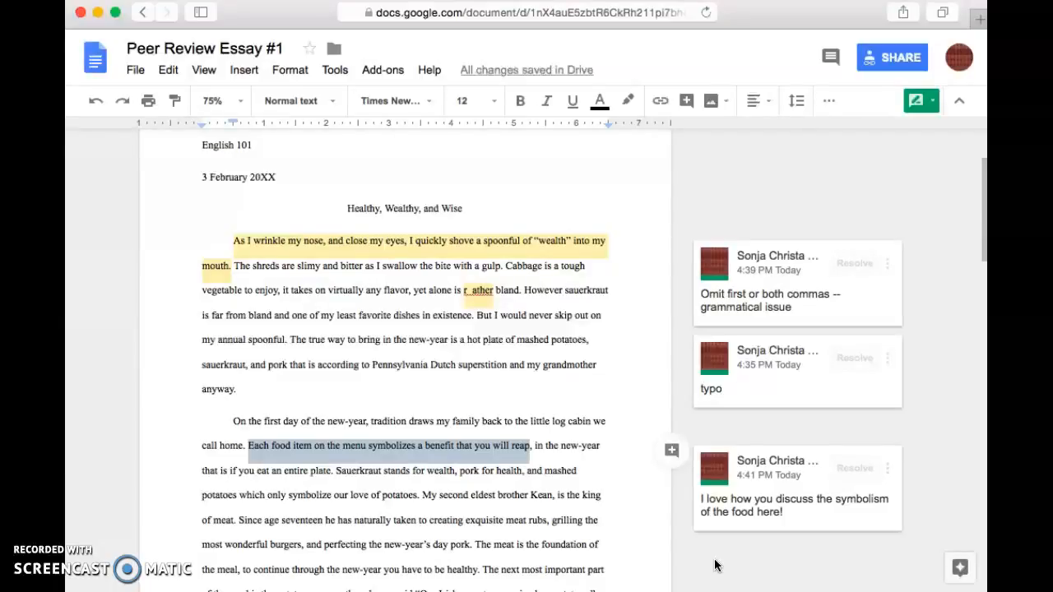
- Add the comment "Climax" to the page 2 passage from "Everyone knows I struggle" through "filling to the stomach."
scroll(629, 493, "up", 3)
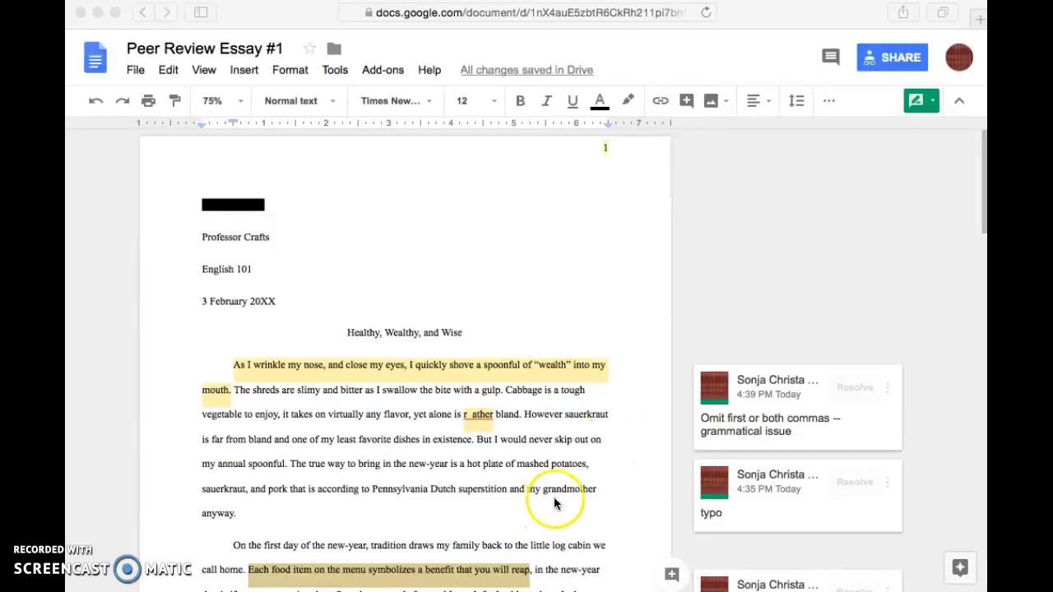
scroll(553, 497, "down", 10)
scroll(354, 461, "up", 7)
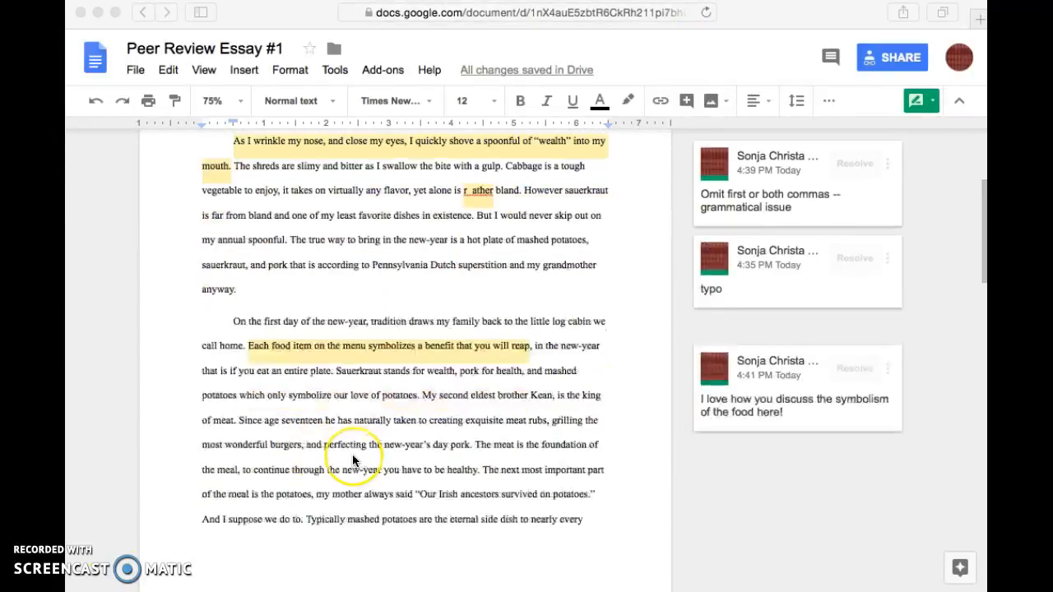
scroll(353, 461, "down", 1)
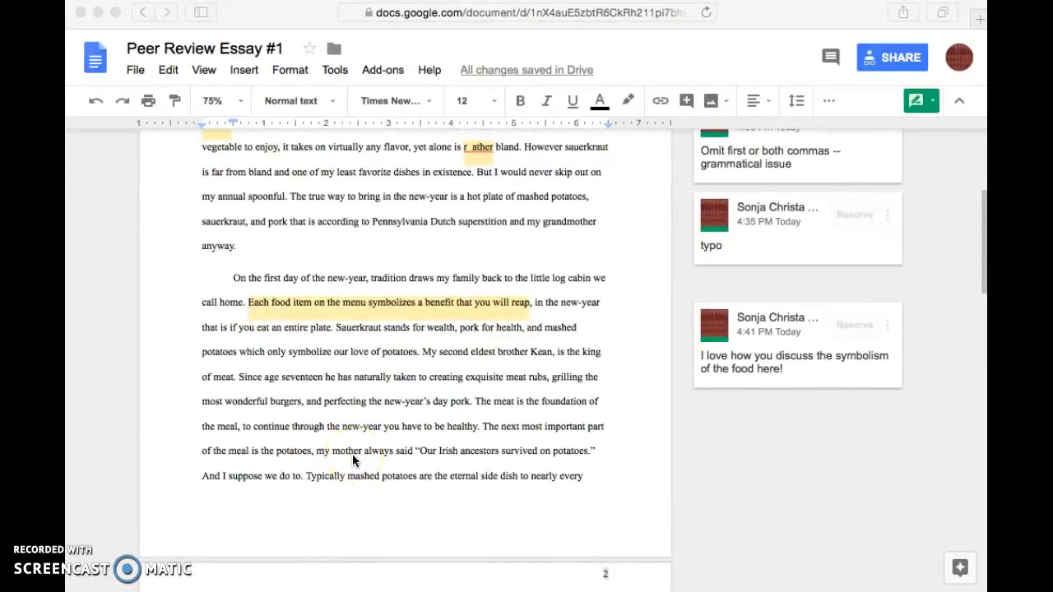
scroll(352, 461, "down", 10)
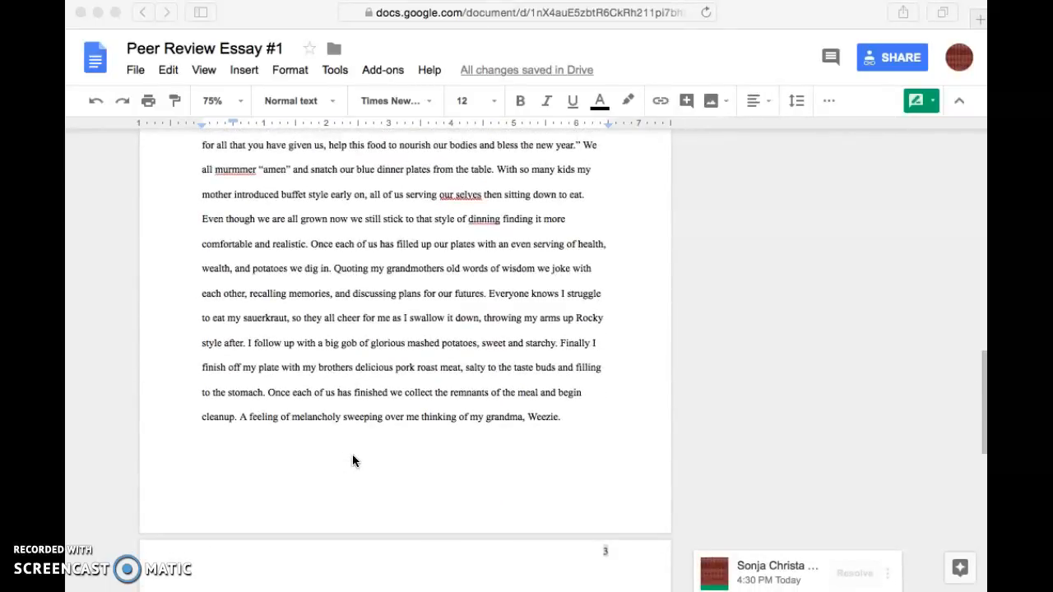
left_click(483, 294)
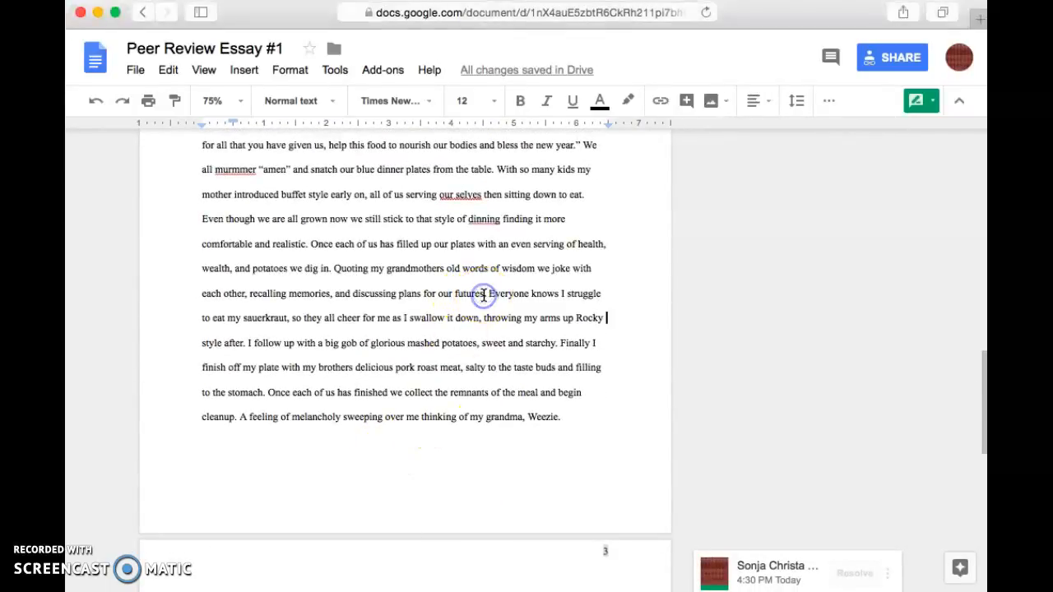
left_click_drag(490, 293, 266, 388)
key("super+alt+m")
type("Climax")
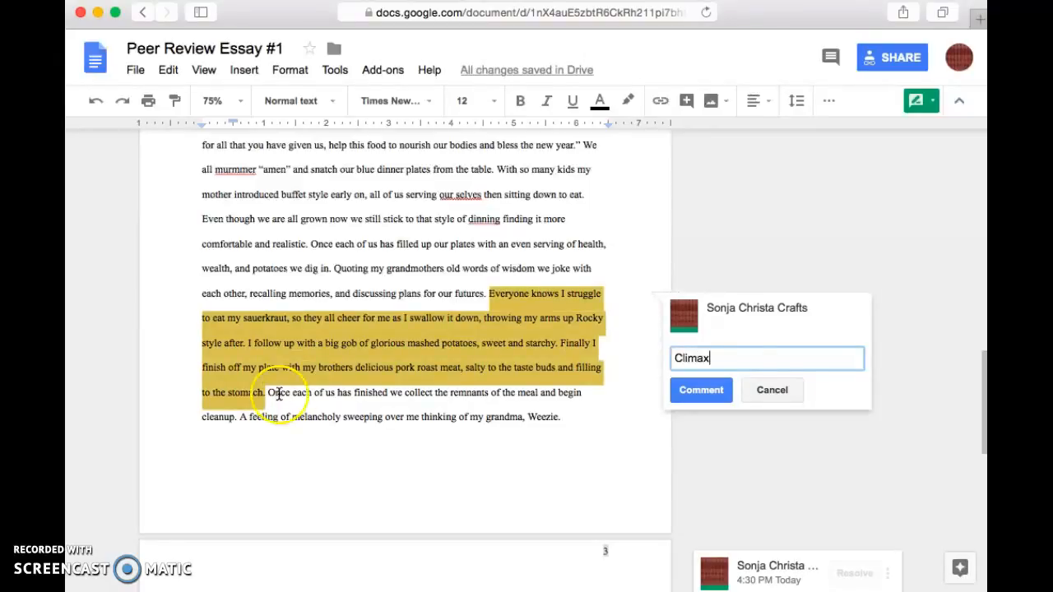
left_click(703, 390)
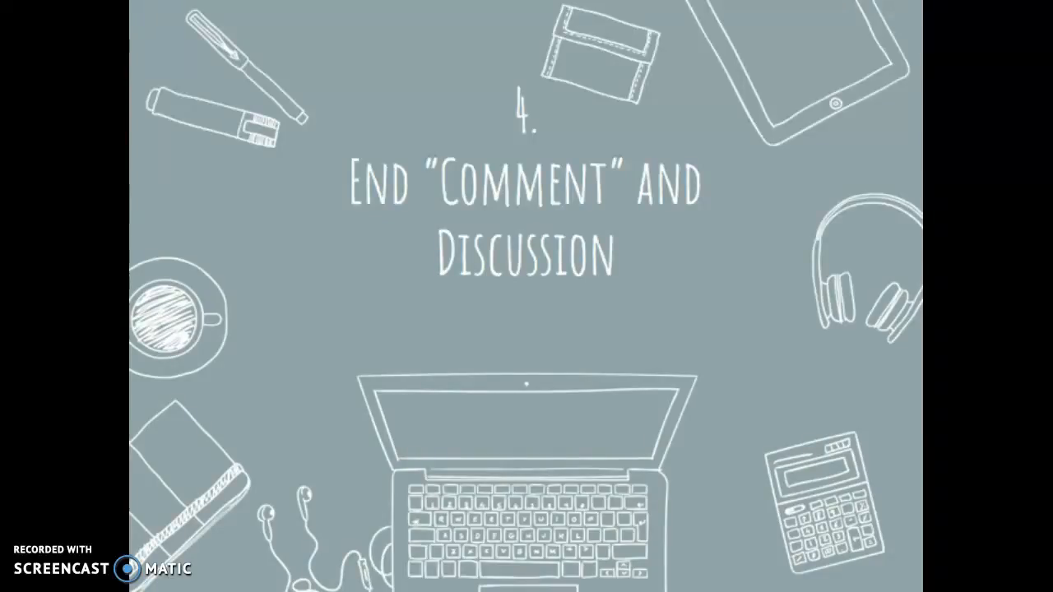
key("Right")
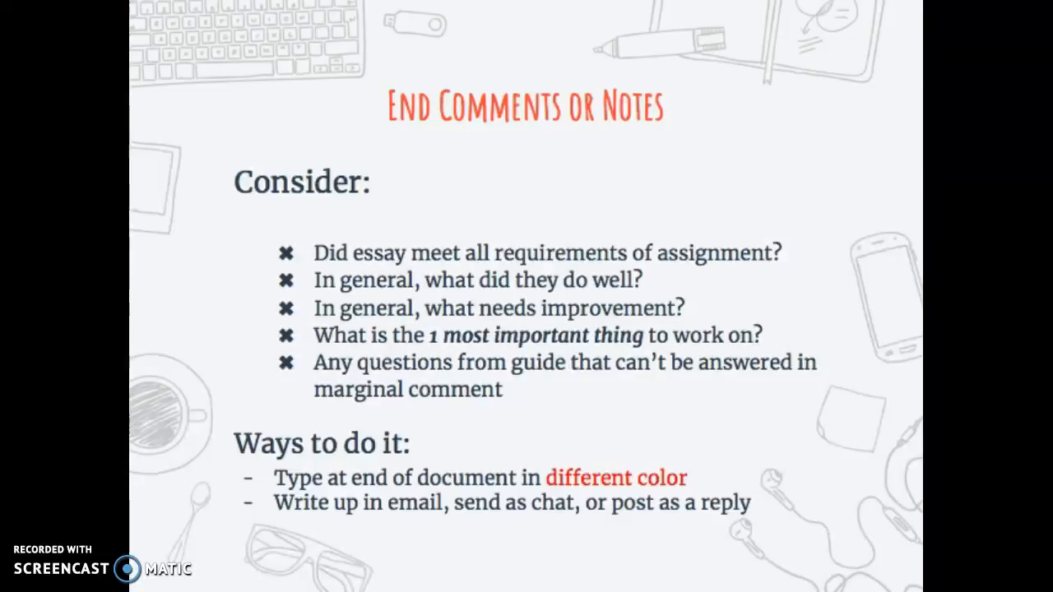